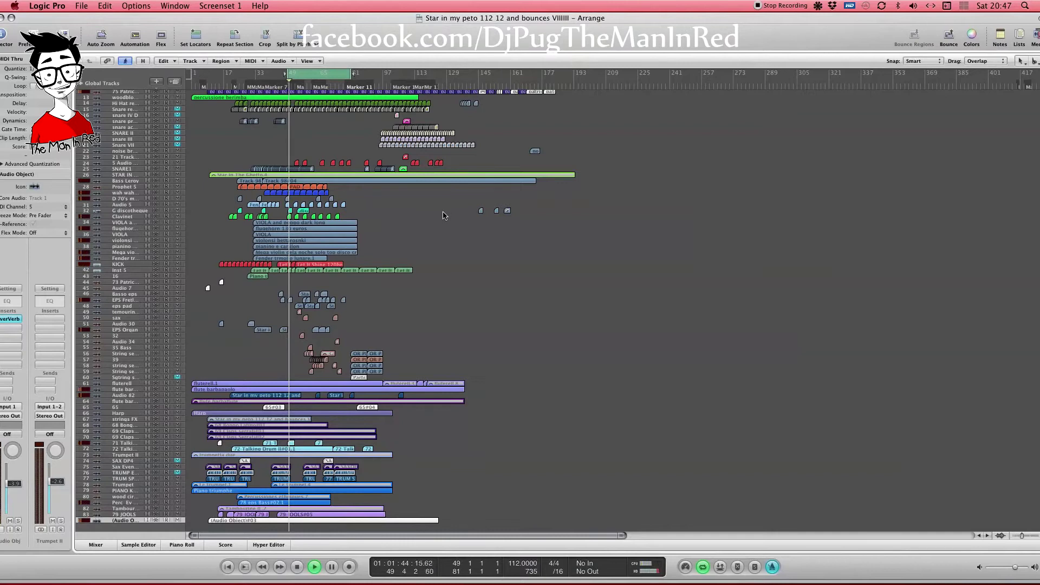
Check the channel strips and inserts of the higher-numbered tracks in the mixer, then return to the full arrangement
left_click_drag(297, 24, 320, 21)
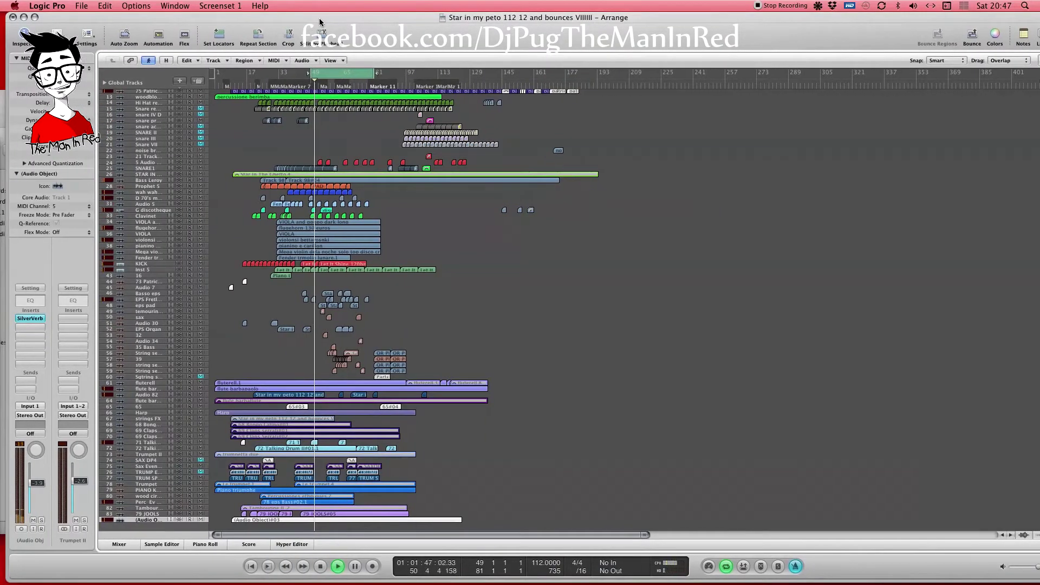
left_click(120, 545)
left_click_drag(286, 538, 918, 563)
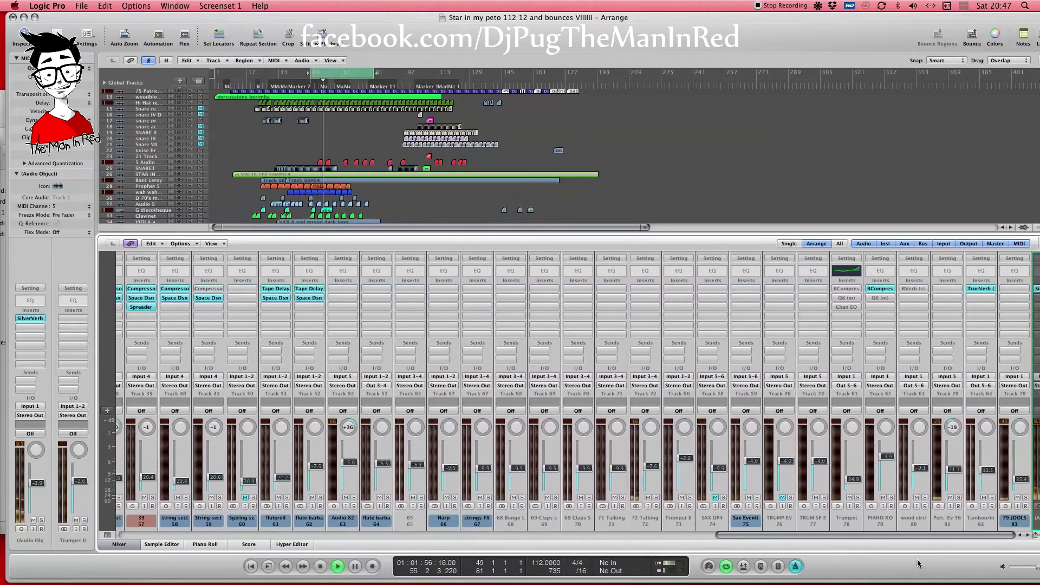
left_click(119, 545)
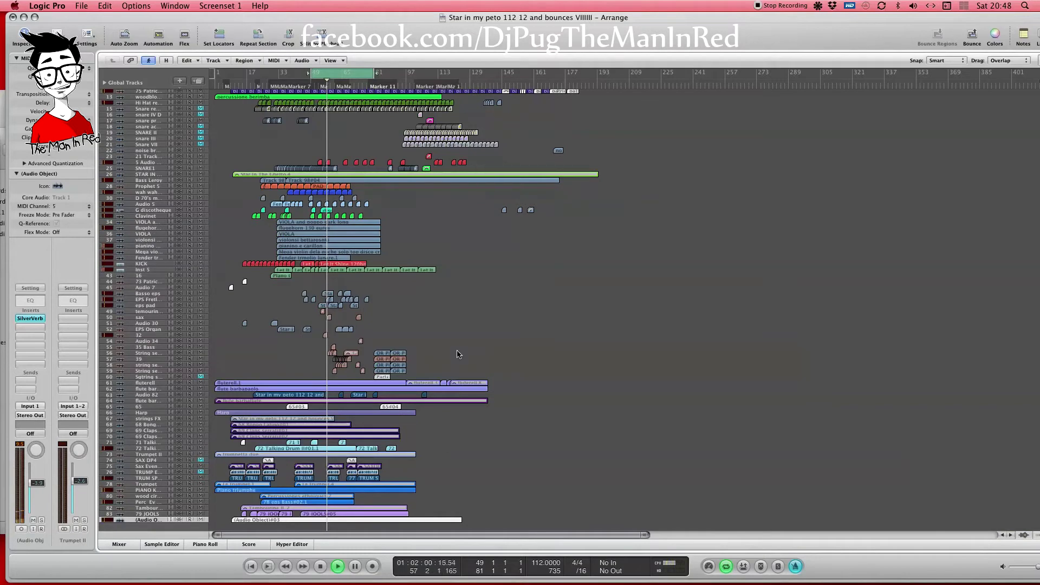
Solo the regions on the VIOLA through Fender tracks (34 to 40) and play them together
left_click_drag(615, 18, 568, 18)
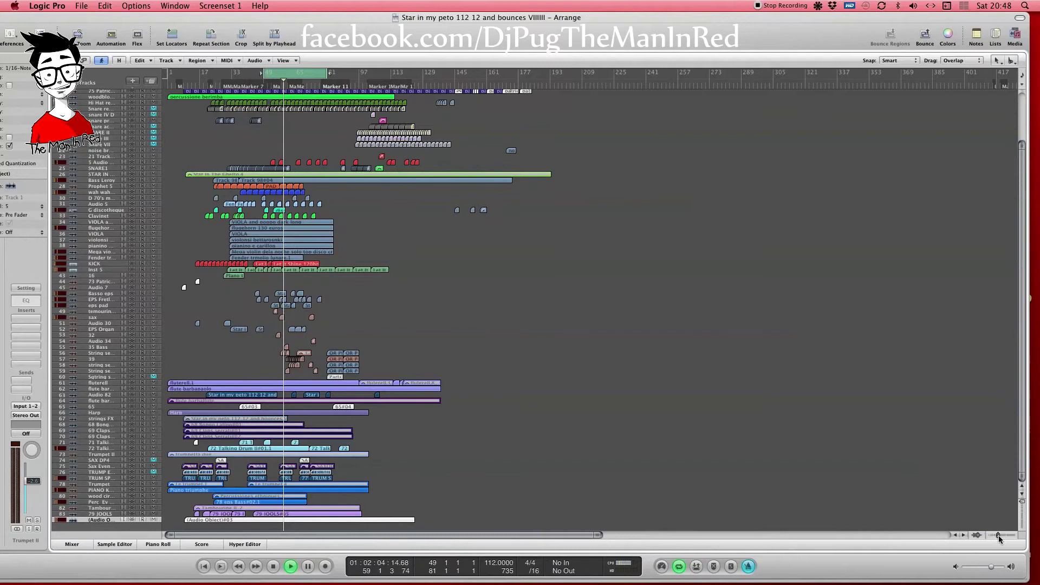
left_click_drag(999, 535, 1000, 535)
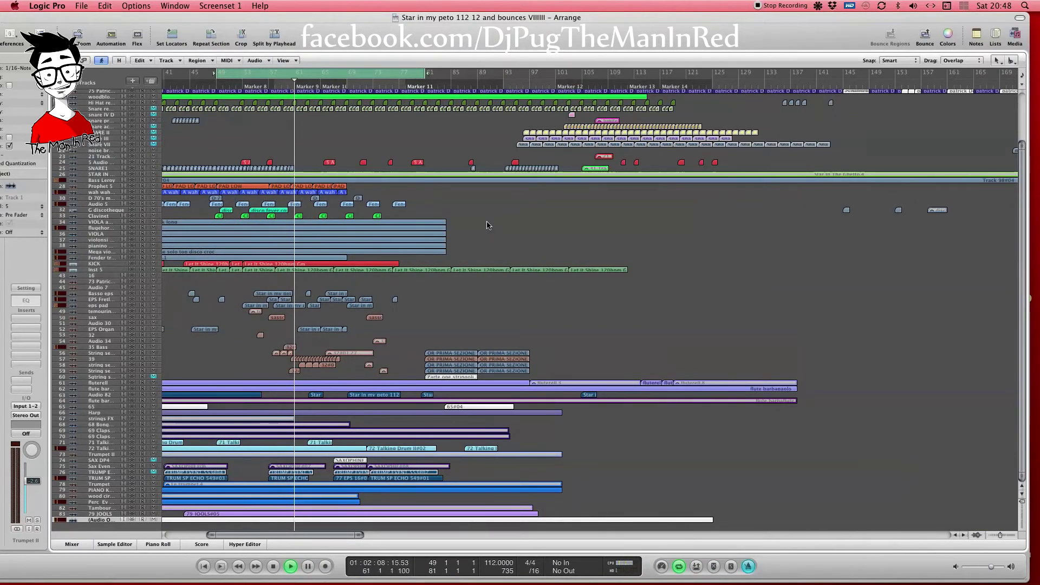
key("space")
left_click_drag(484, 224, 216, 260)
key("space")
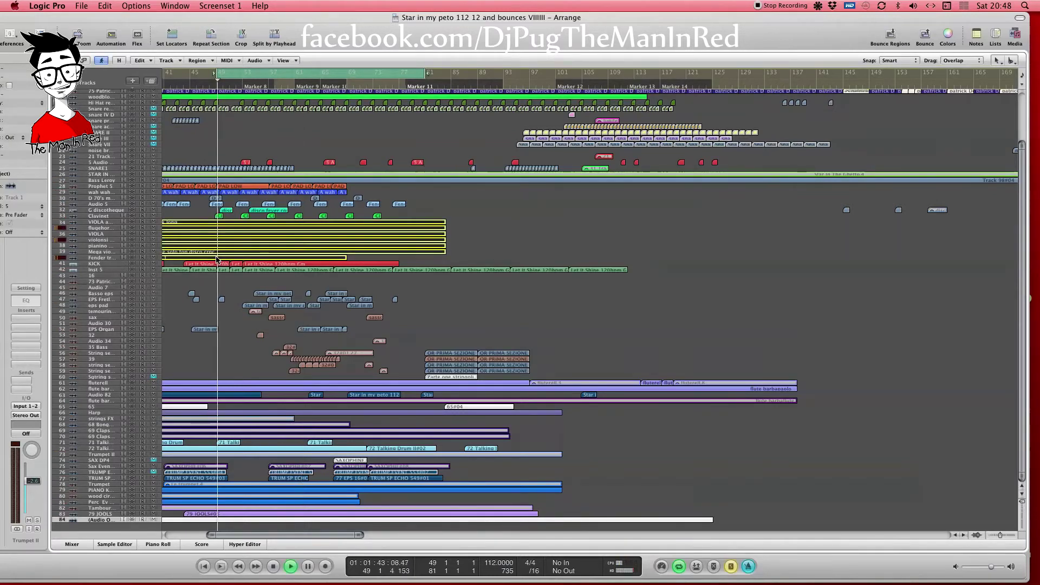
left_click(1023, 512)
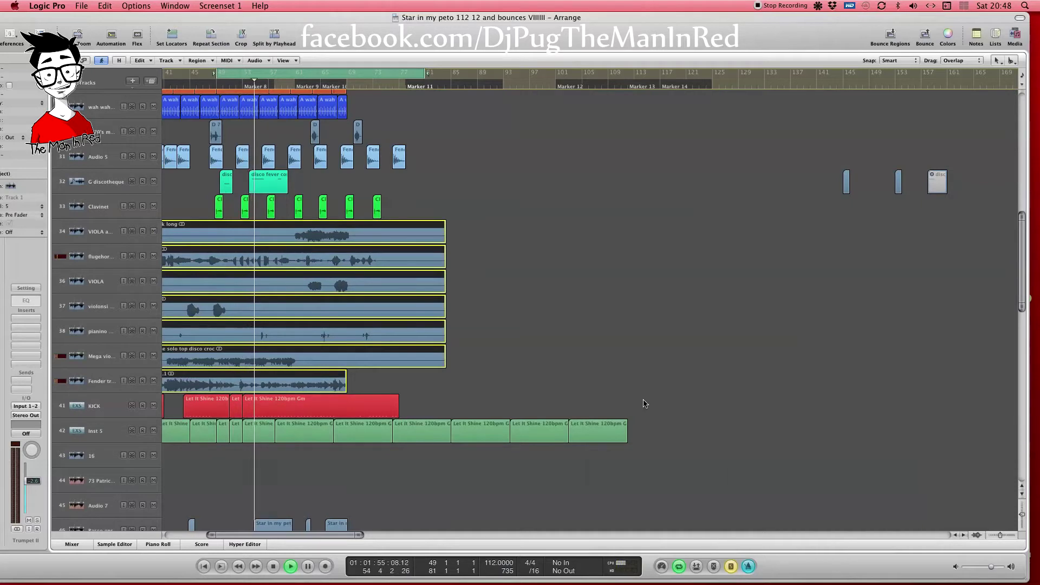
Play only the Mega violin region in solo and select its track
key("space")
left_click(408, 364)
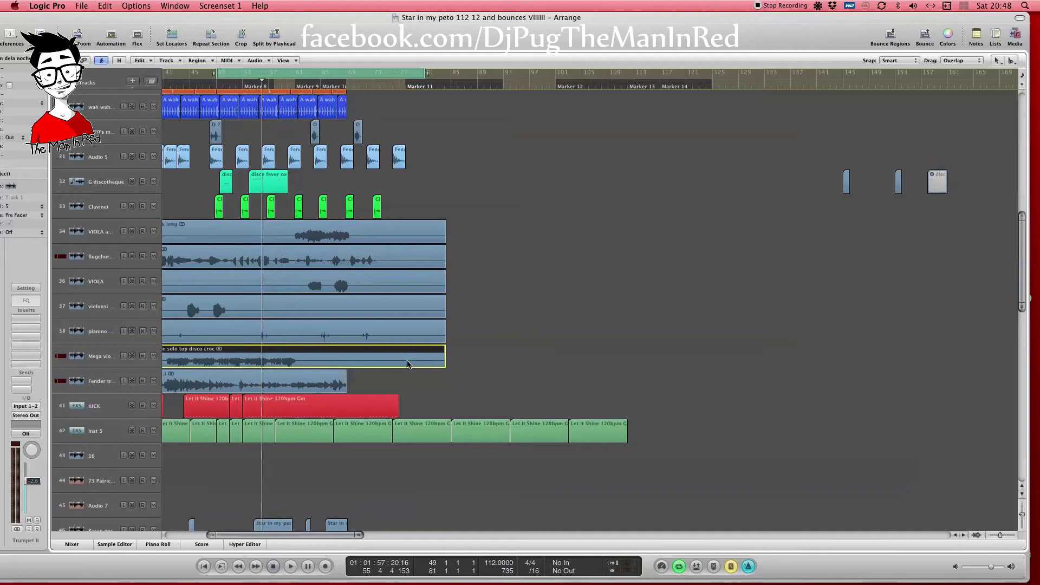
key("space")
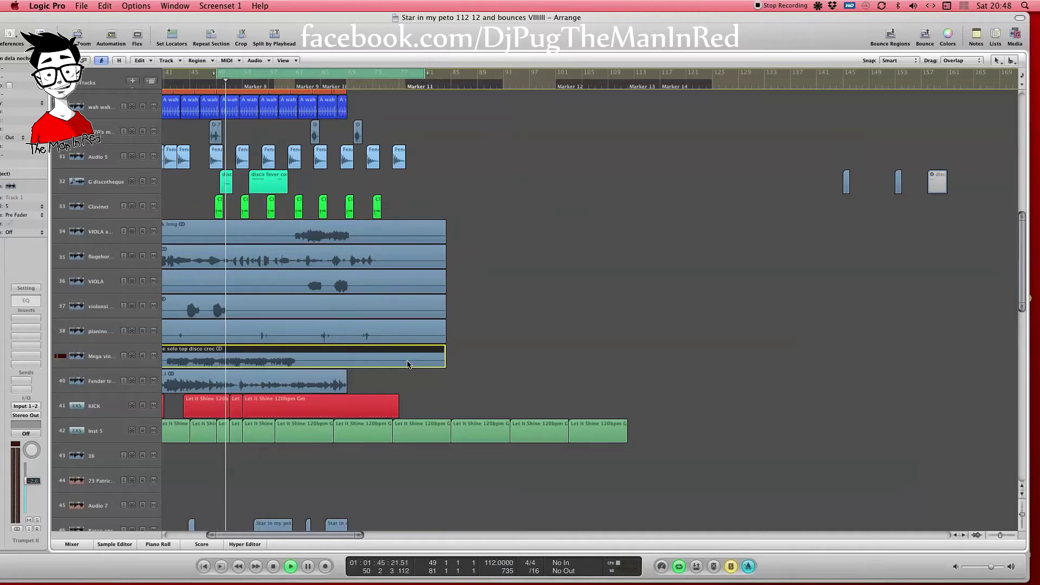
left_click_drag(288, 31, 321, 22)
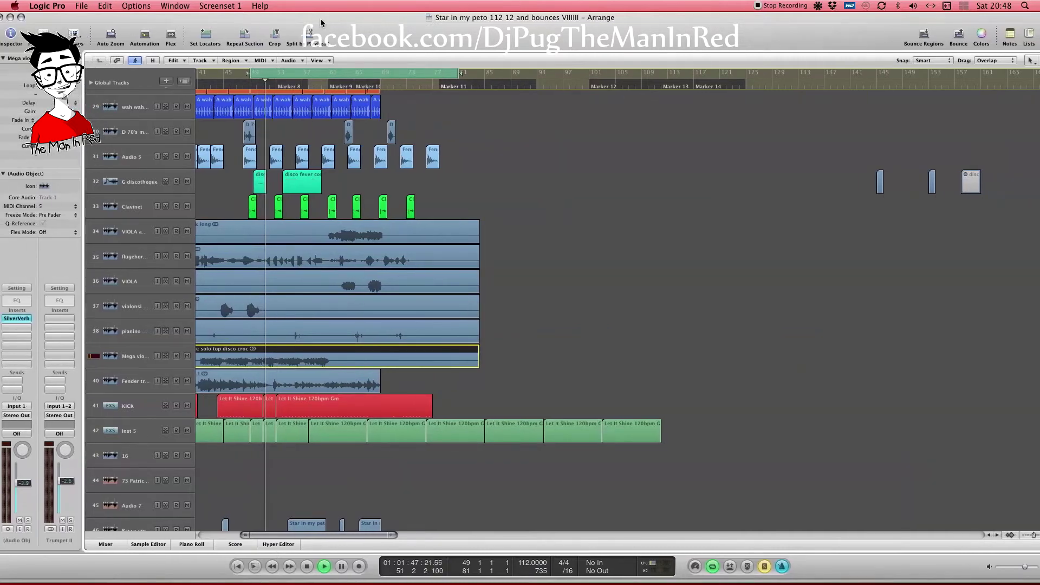
left_click(140, 355)
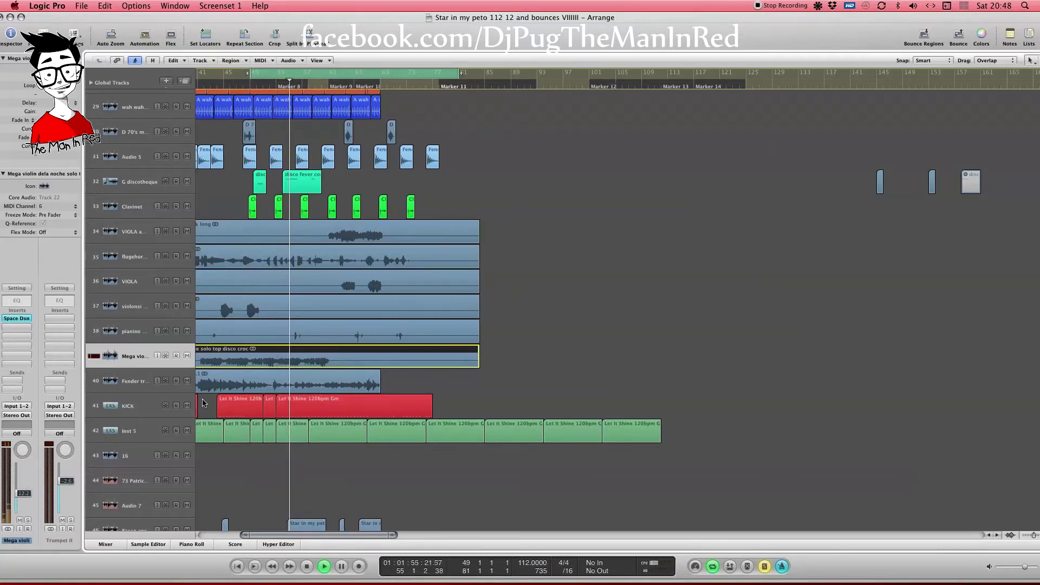
Add the wah wah, Audio 5 and flugelhorn regions to the soloed Mega violin selection and play the combination
key("space")
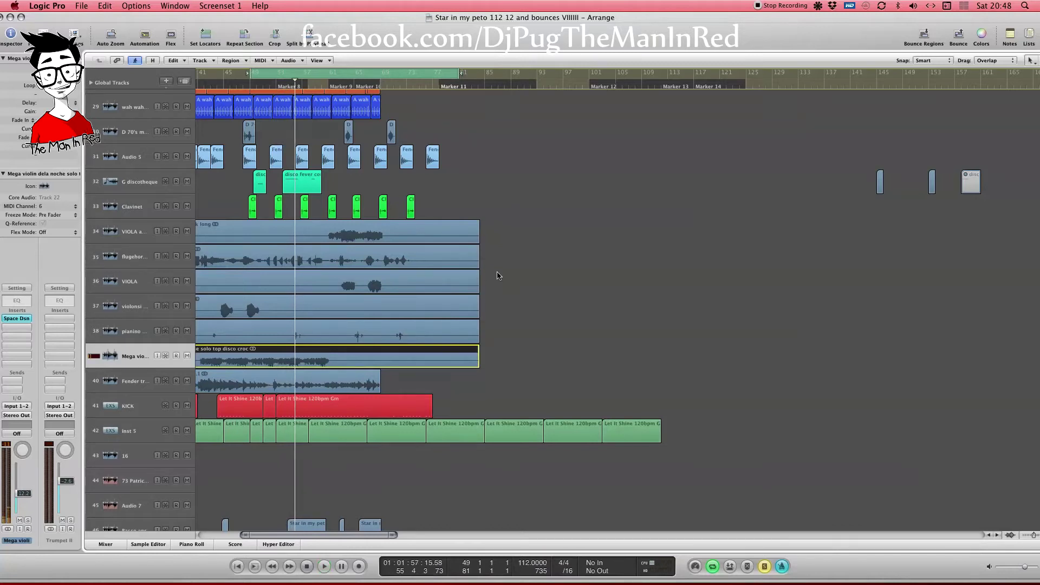
left_click_drag(421, 111, 223, 110)
key("space")
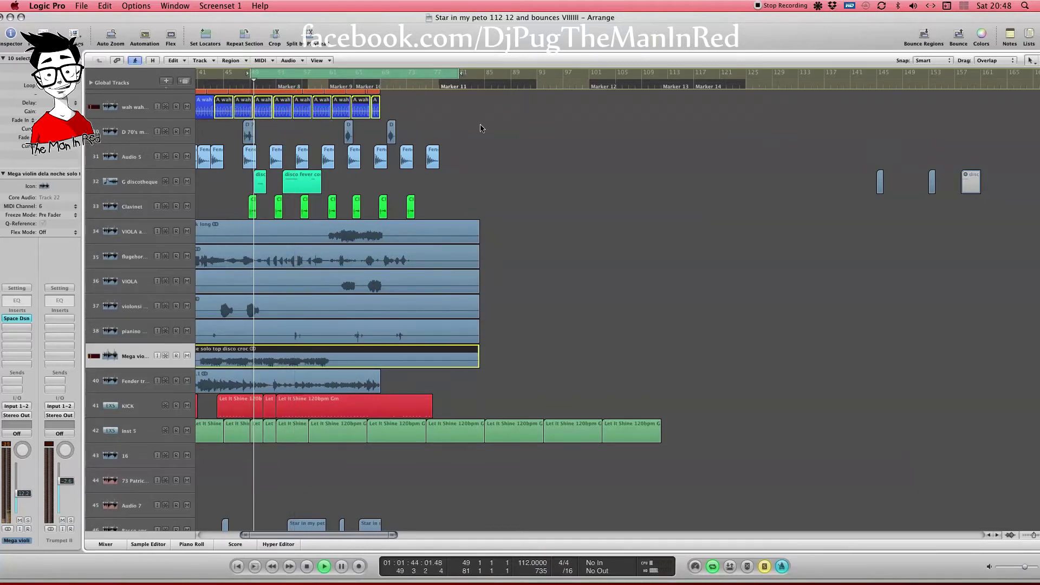
left_click_drag(474, 156, 236, 163)
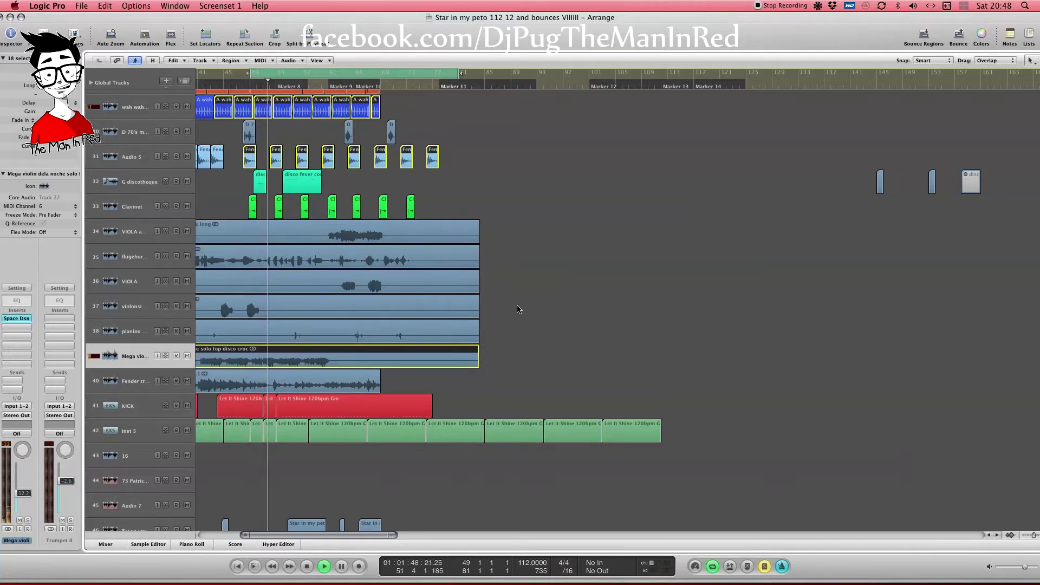
left_click(476, 260, "shift")
key("space")
key("space")
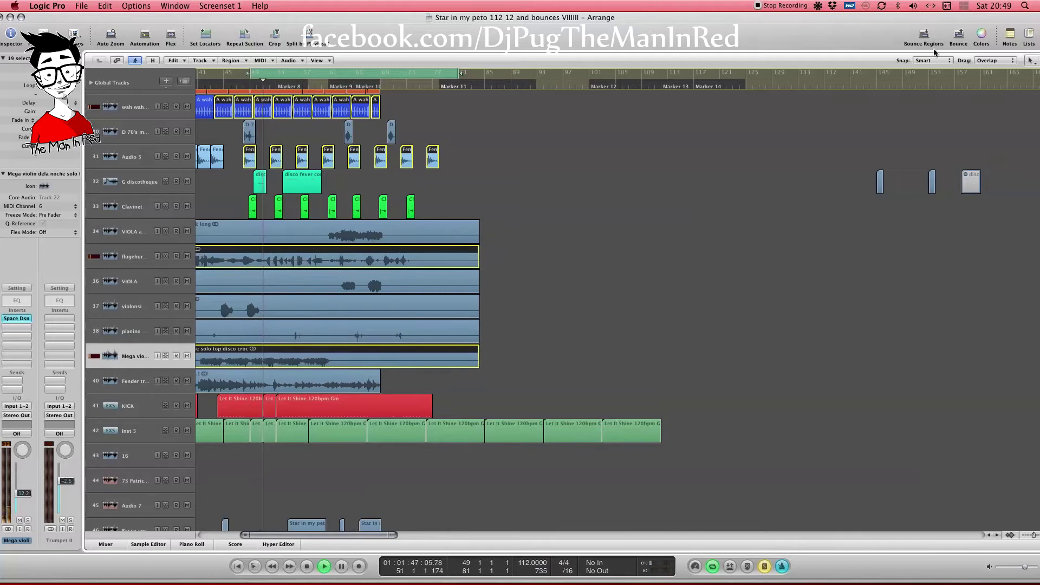
Extend the soloed selection to the Bass Leroy, Prophet 5 and all regions down to Mega violin, and play it
left_click_drag(904, 29, 862, 26)
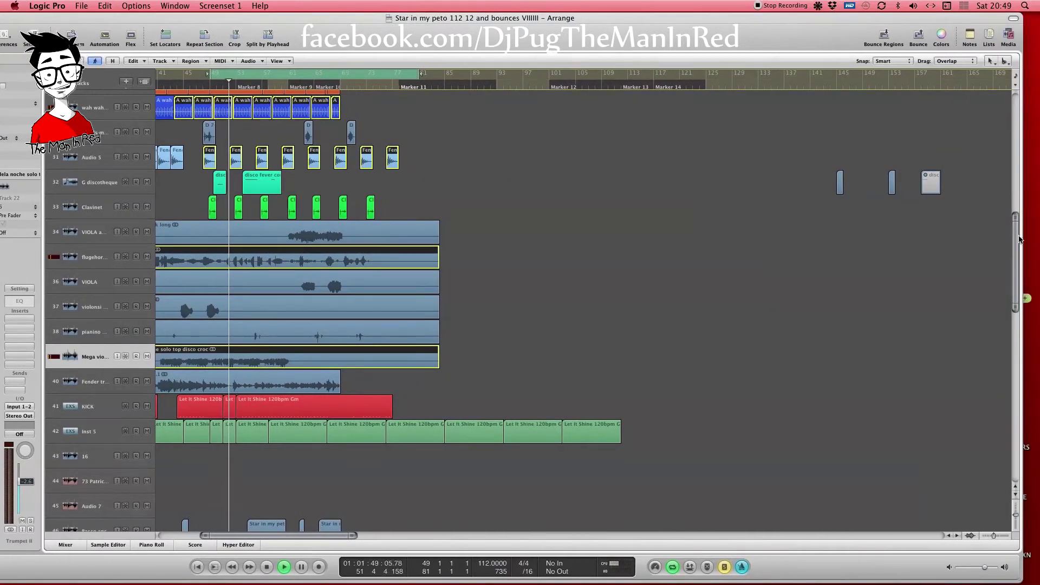
left_click_drag(1018, 250, 1015, 227)
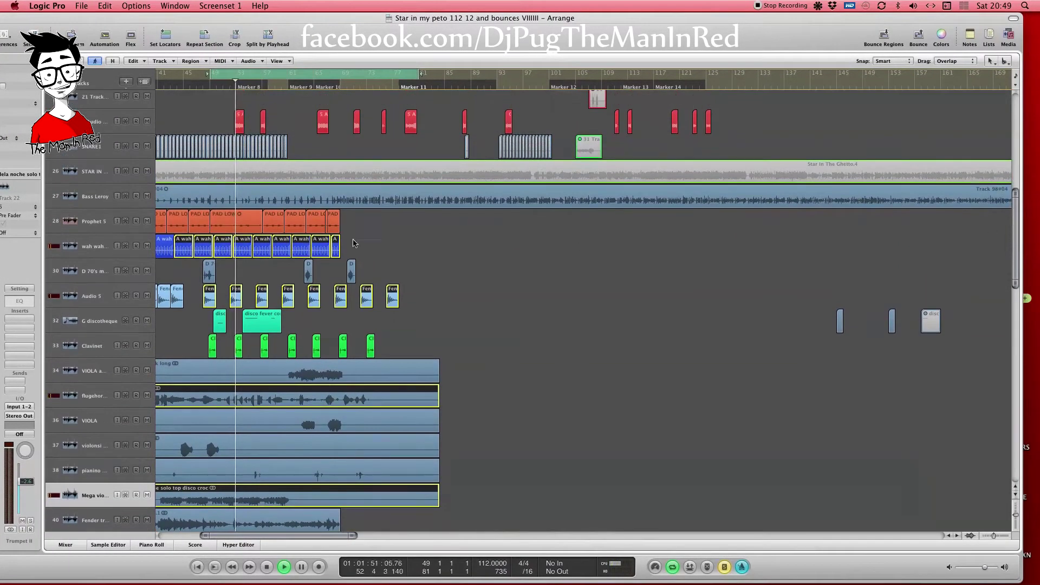
left_click_drag(377, 220, 186, 217)
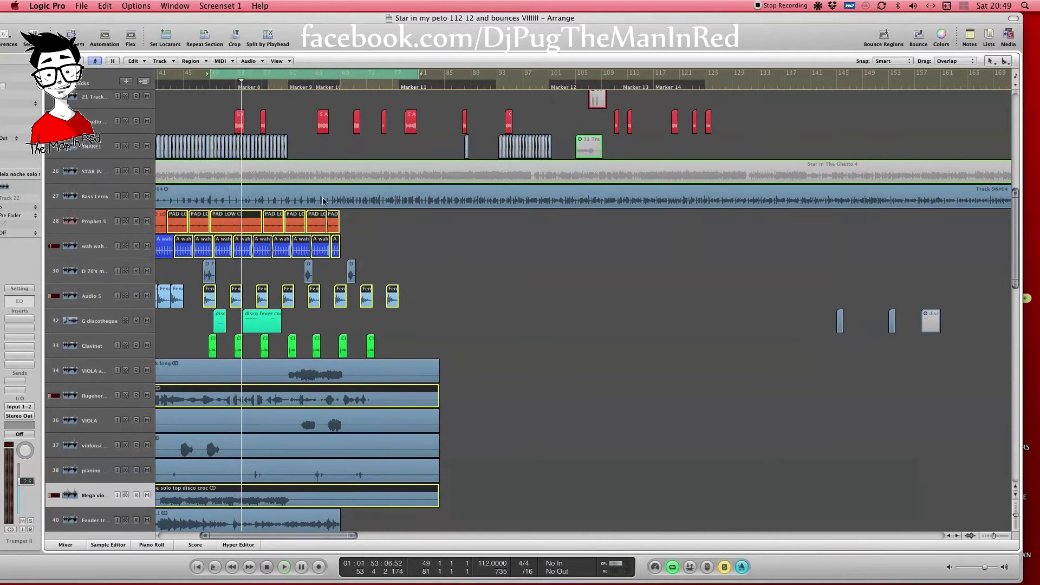
left_click(323, 198)
left_click_drag(378, 226, 157, 280)
left_click_drag(512, 309, 189, 493)
key("space")
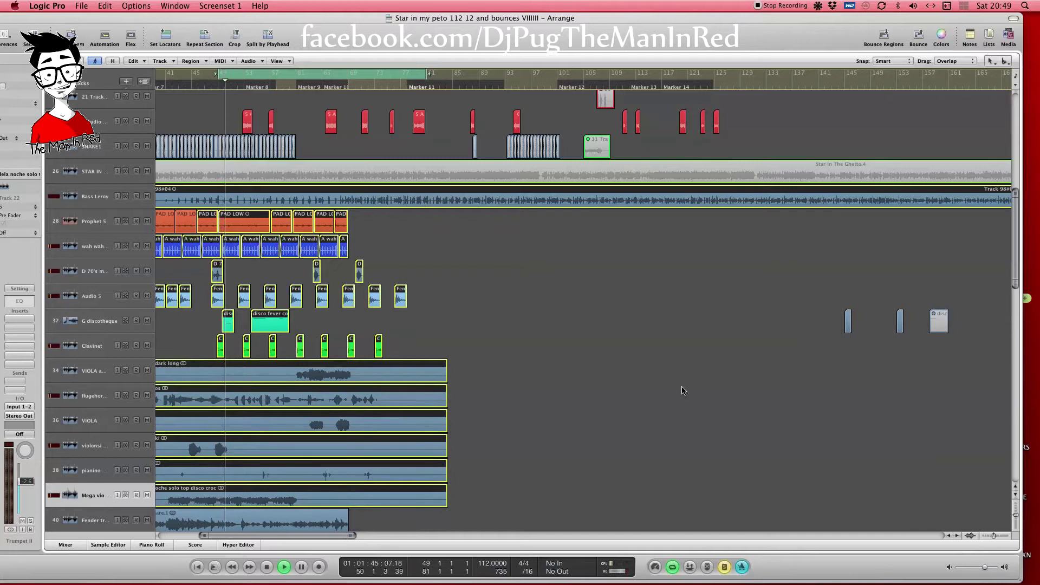
left_click_drag(510, 16, 564, 16)
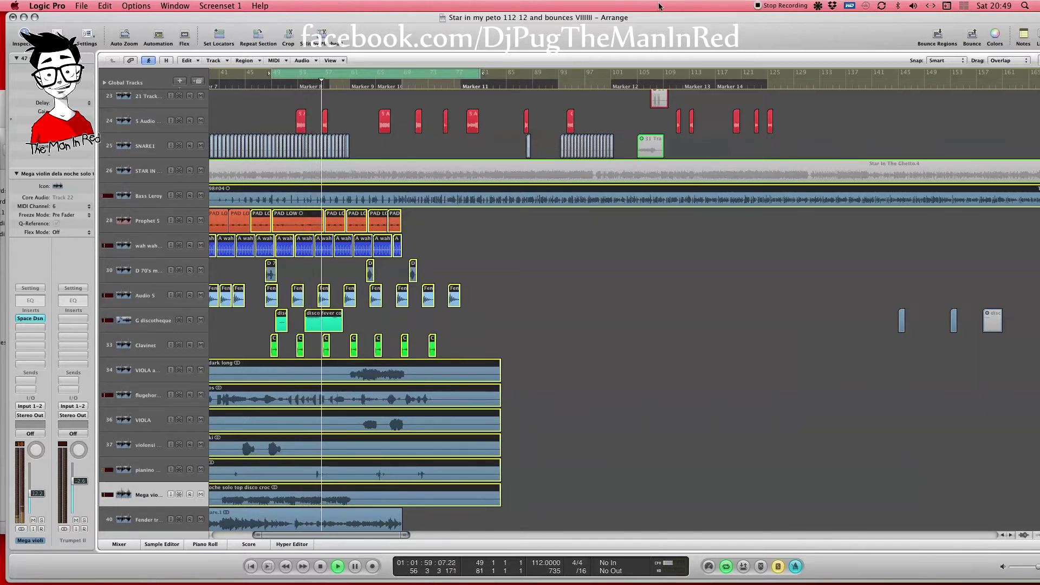
mouse_move(1013, 583)
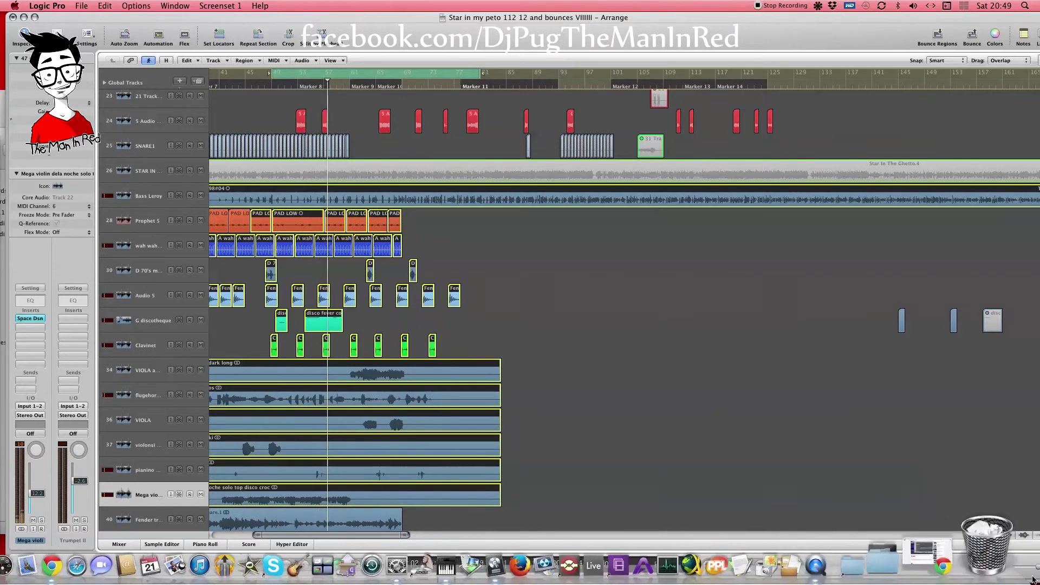
left_click_drag(578, 27, 555, 27)
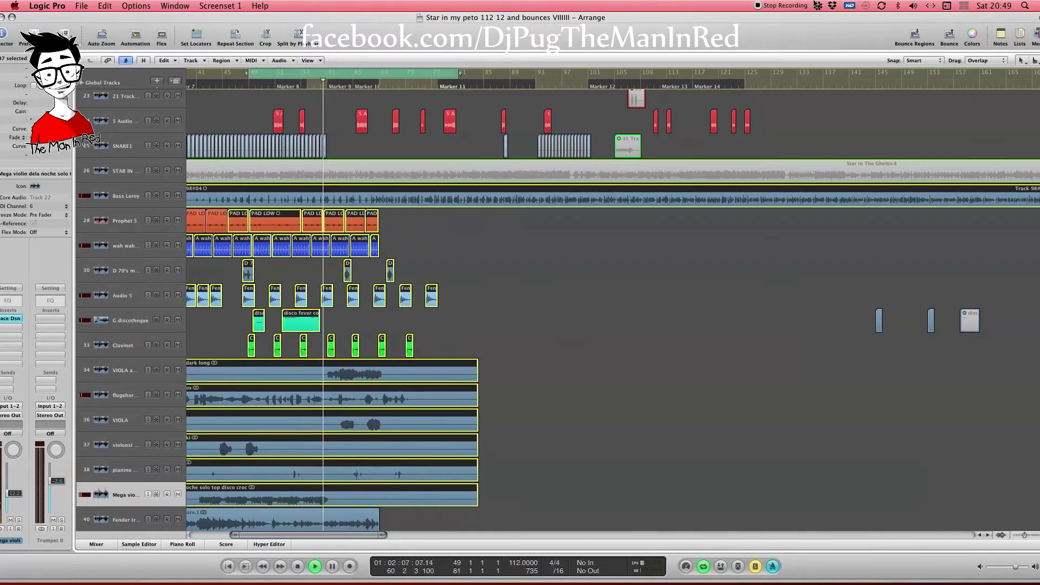
Solo the Basso eps, EPS Fretless, eps pad, sax, EPS Organ and track 32 regions and play them
left_click_drag(767, 34, 729, 39)
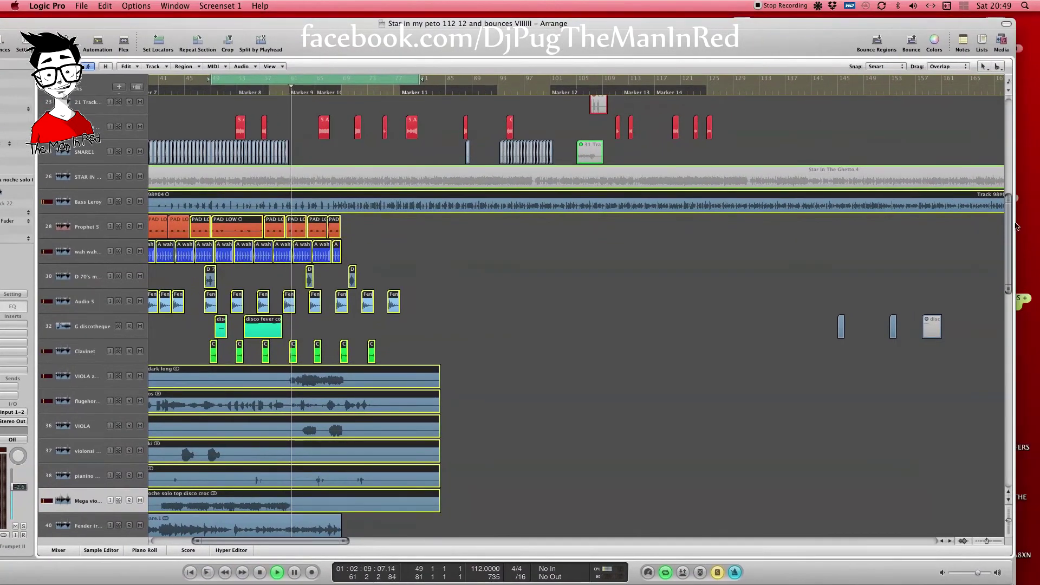
left_click_drag(1013, 227, 1003, 310)
key("space")
left_click(186, 206)
left_click_drag(261, 229, 476, 389)
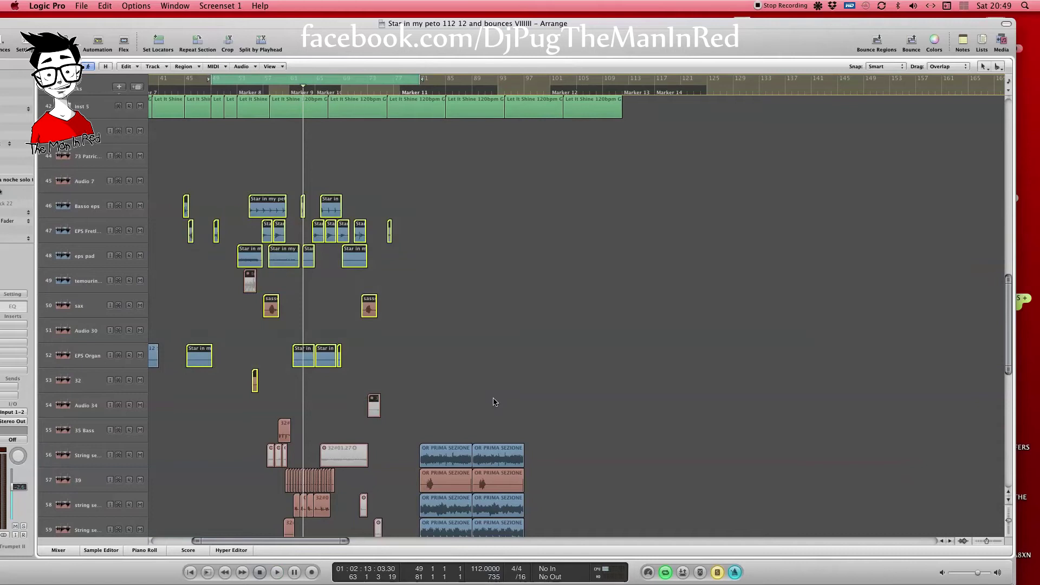
key("space")
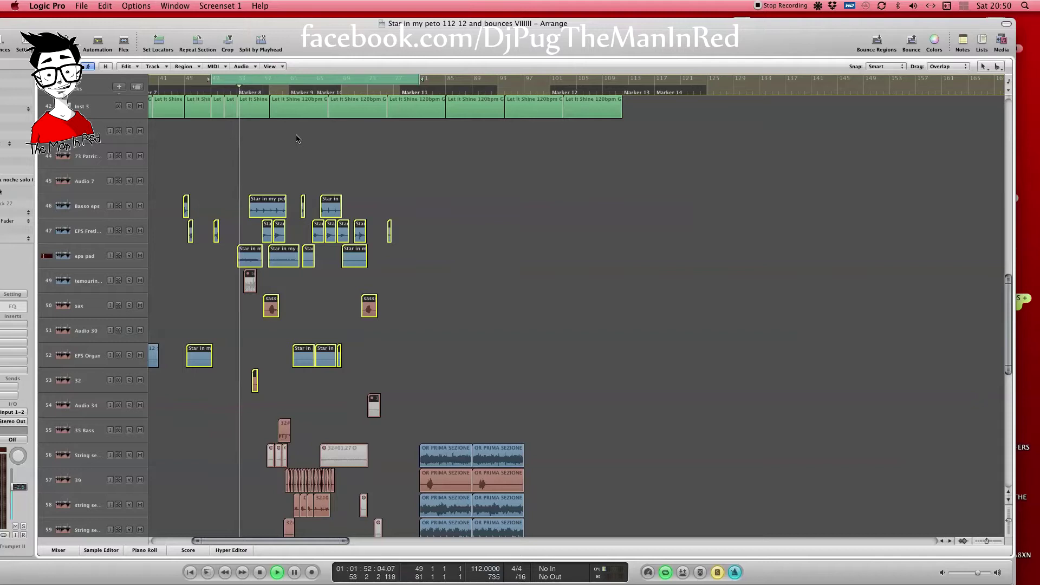
Set the cycle start to bar 53 and play the regions from the pianino track down to the sax track in solo
scroll(613, 264, "up", 5)
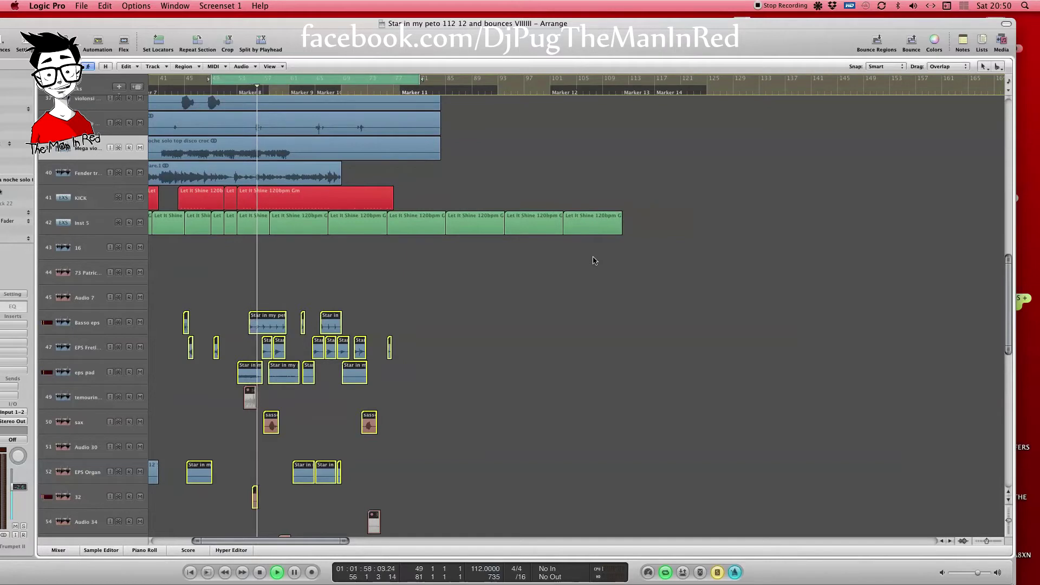
left_click_drag(230, 277, 337, 436)
left_click_drag(212, 80, 242, 83)
left_click_drag(506, 134, 236, 283)
key("space")
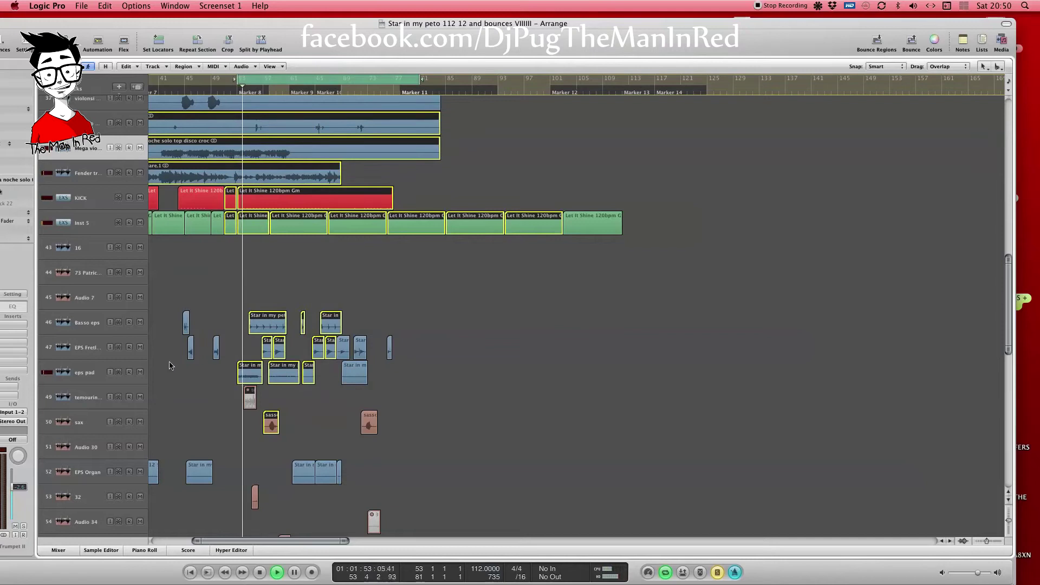
Shorten the cycle range to bars 55 to 59 and reduce the selection to the Mega violin region
left_click_drag(263, 25, 342, 22)
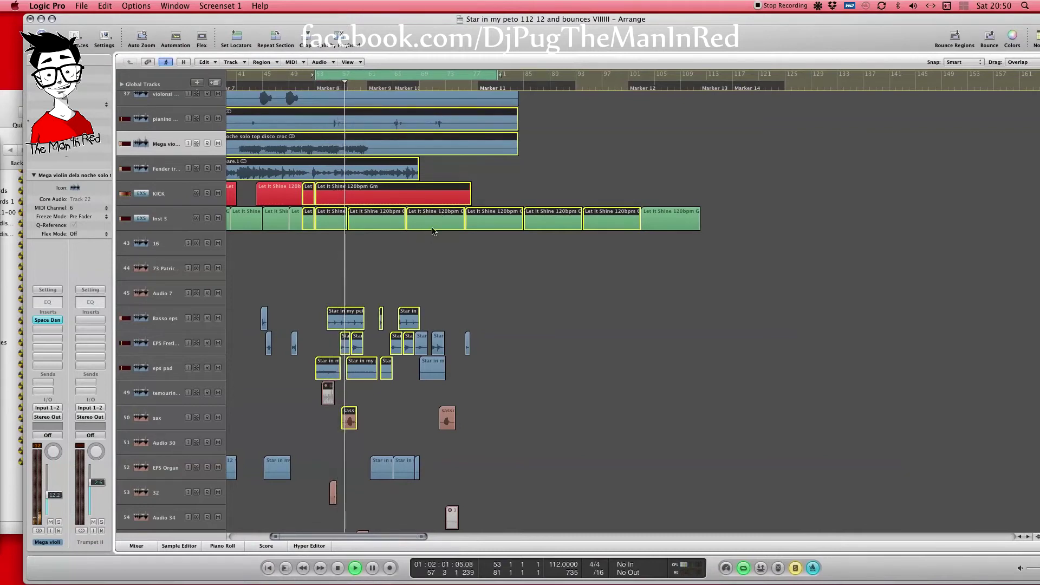
left_click_drag(498, 76, 342, 75)
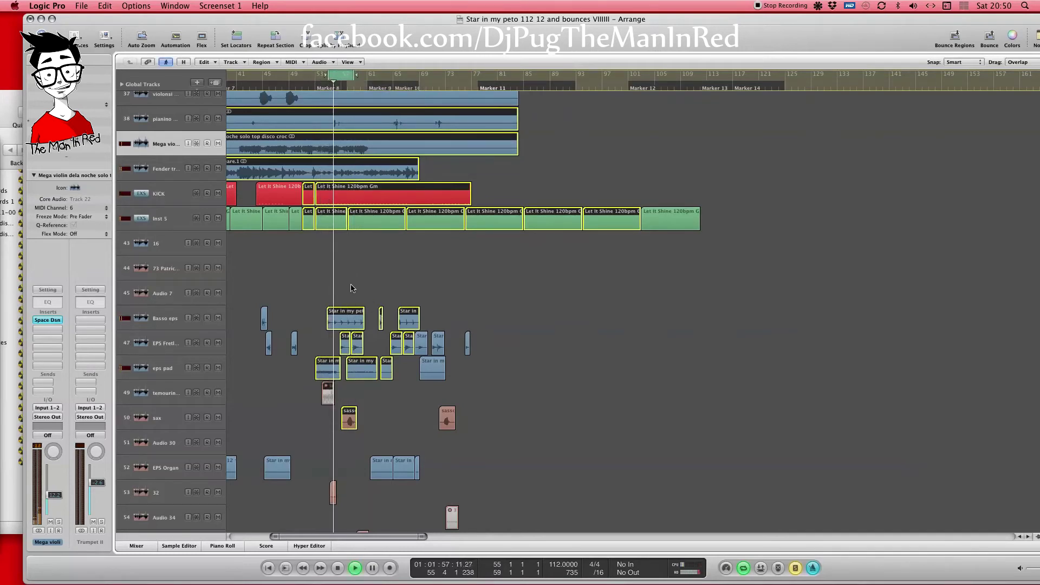
left_click(385, 281)
left_click(354, 316)
left_click(367, 145)
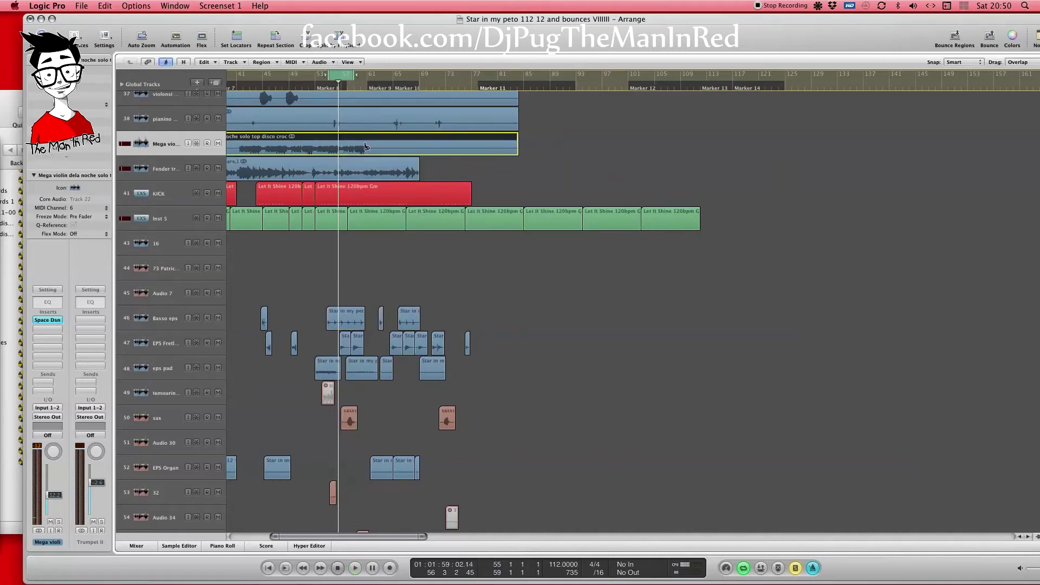
key("super+z")
Add the long Basso eps region near bar 57 to the Mega violin selection and play both in solo
left_click_drag(928, 20, 882, 26)
left_click(1014, 67)
left_click(1014, 81)
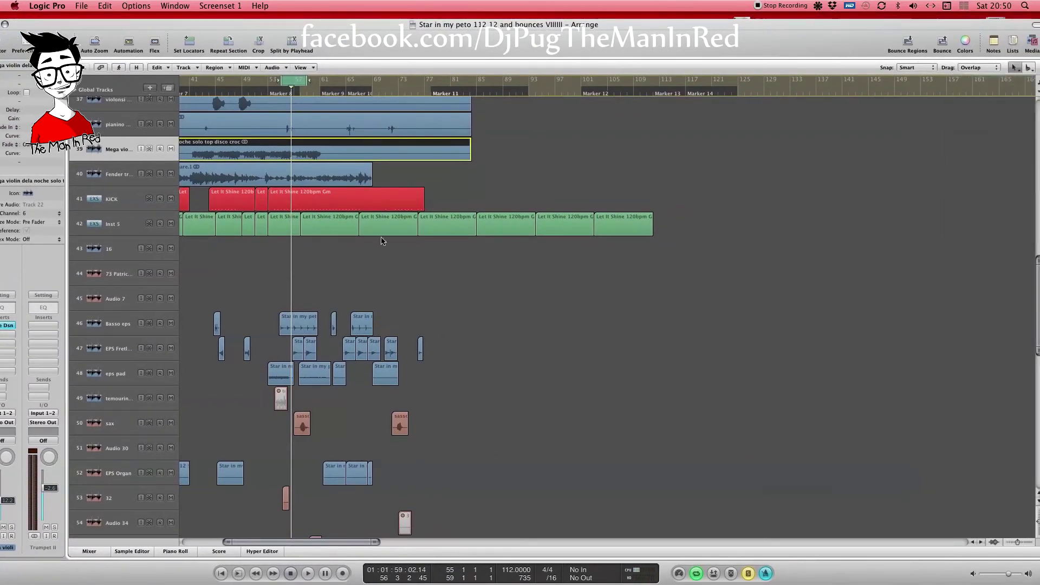
left_click(301, 322)
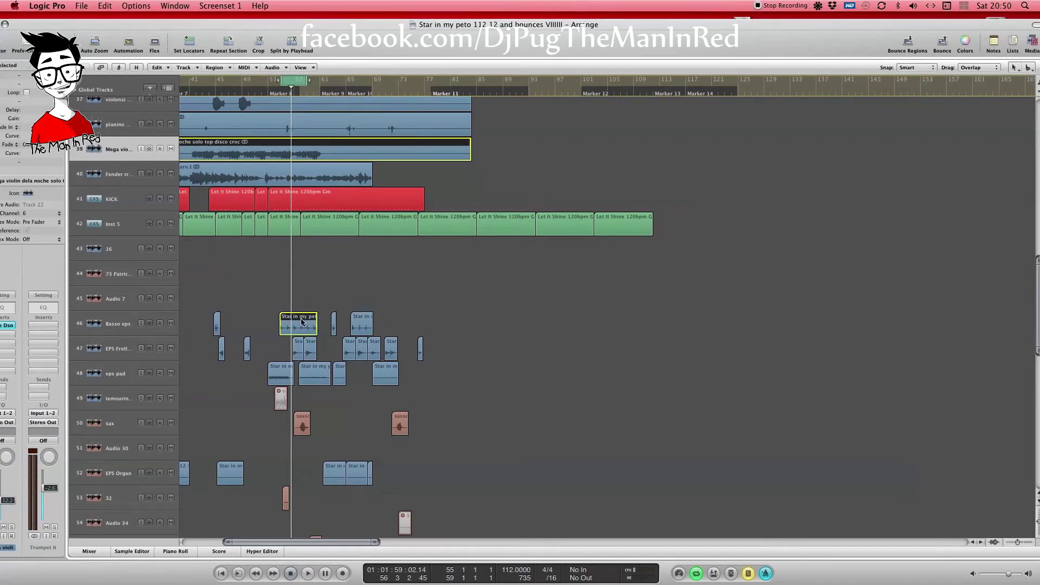
key("space")
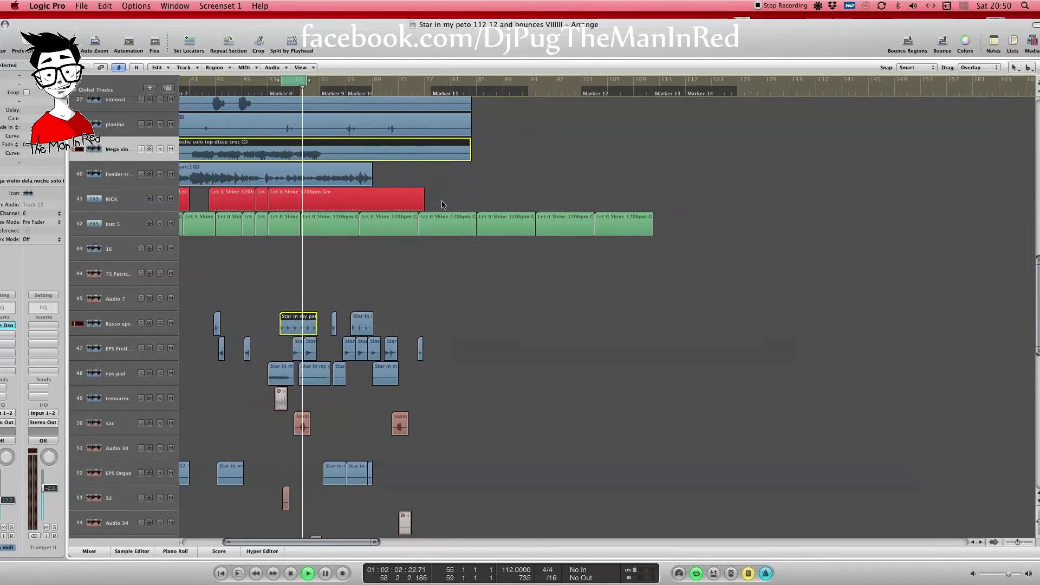
Look through the lower tracks of the arrangement down to track 84 while the soloed regions play
scroll(1037, 334, "down", 1)
left_click_drag(1037, 334, 1032, 382)
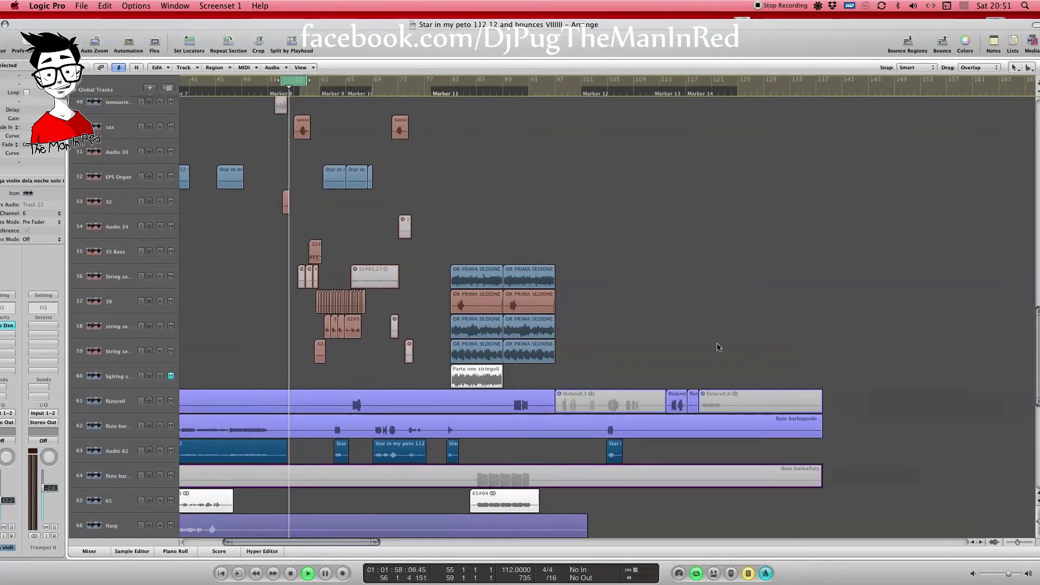
left_click_drag(1037, 387, 1030, 475)
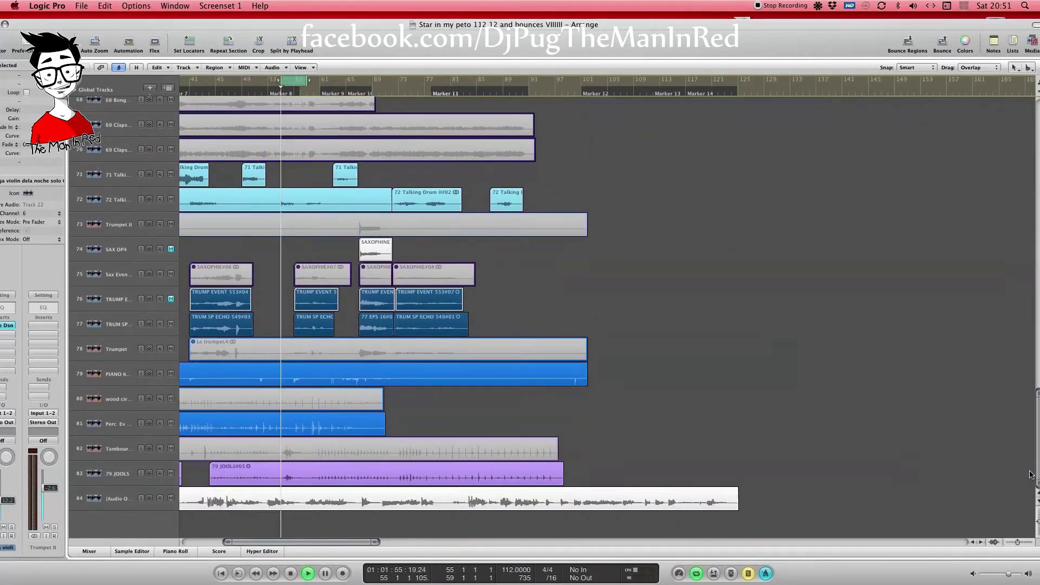
Select the regions from track 84 up to EPS Fretless track 47 around bars 53 to 93 and play them in solo
left_click_drag(265, 528, 539, 124)
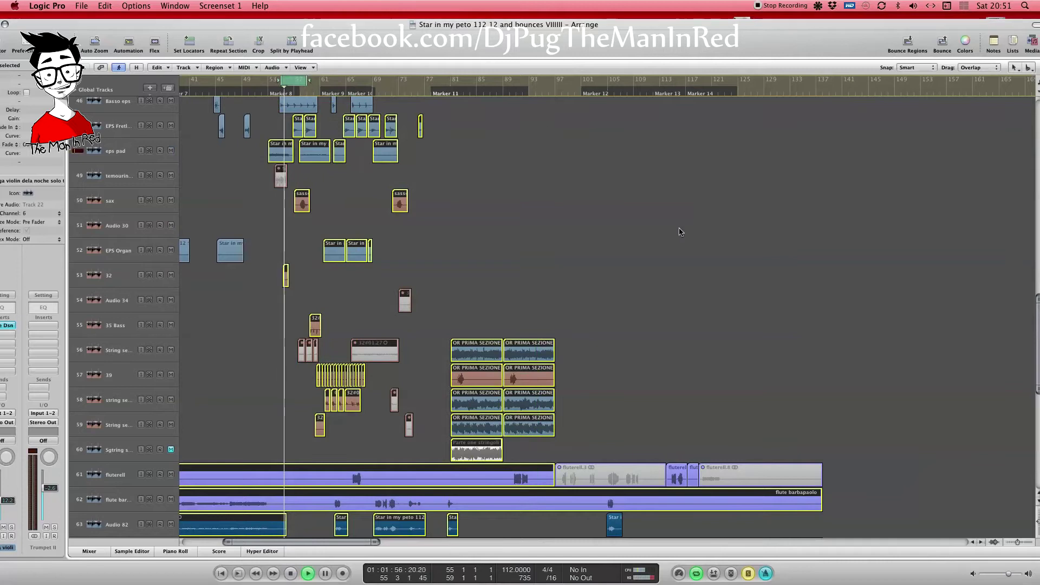
scroll(1037, 305, "up", 5)
scroll(1037, 308, "down", 5)
scroll(1037, 314, "up", 2)
scroll(1032, 352, "down", 12)
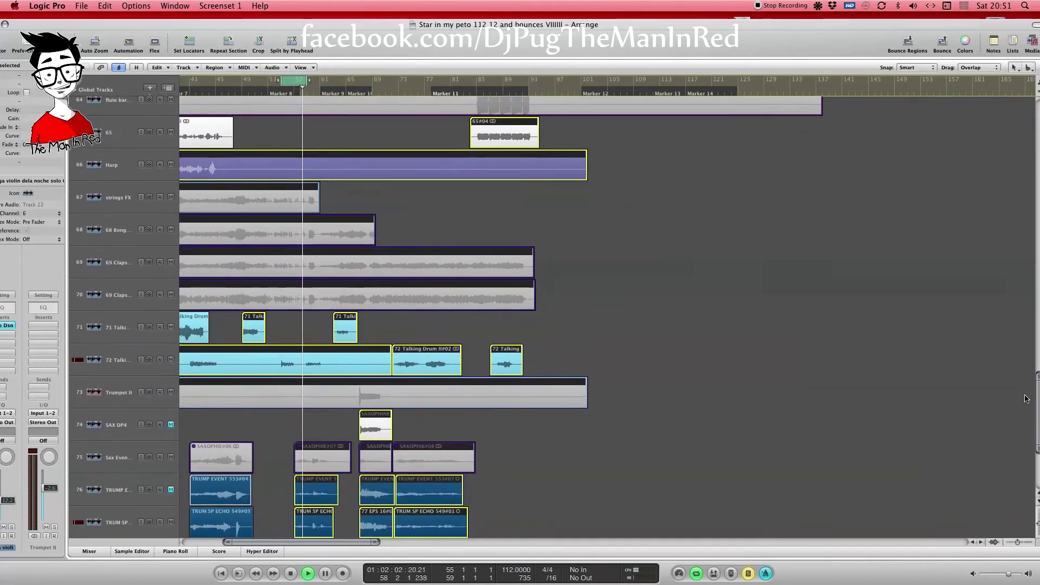
scroll(1025, 401, "down", 4)
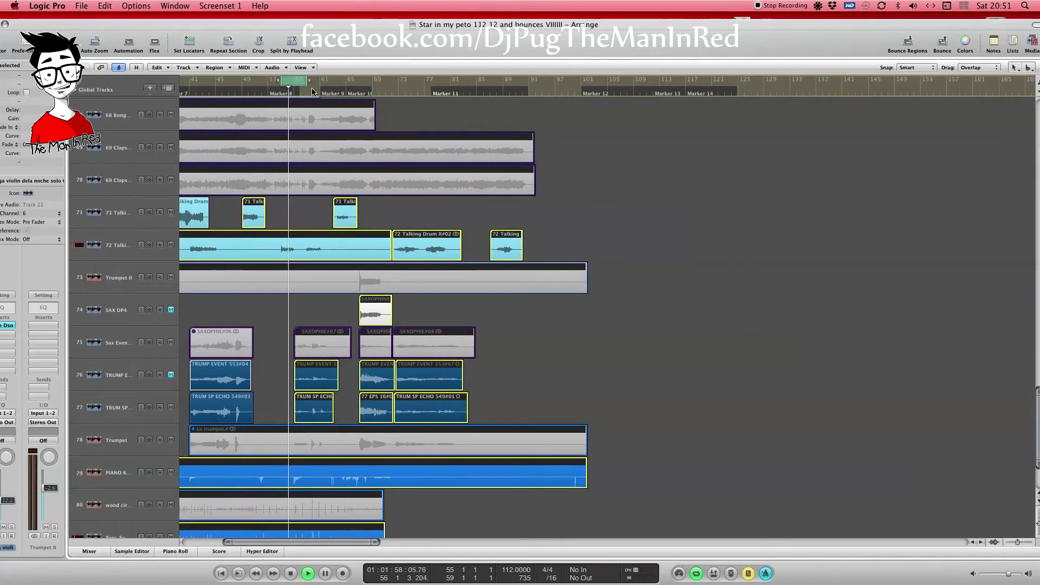
Extend the cycle range to bars 55 to 84 and look over the enlarged middle tracks while the soloed regions play
left_click_drag(381, 81, 470, 83)
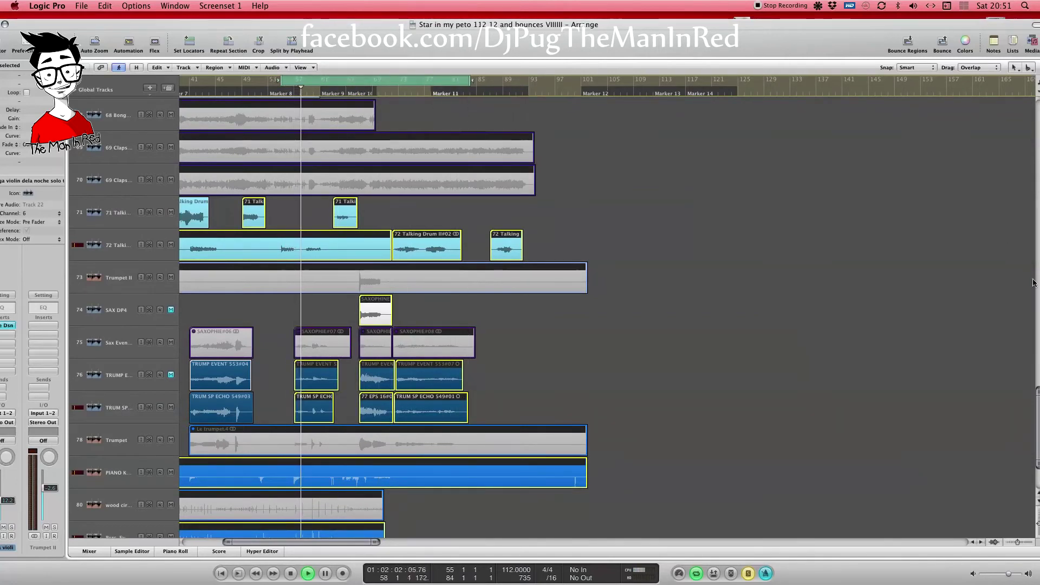
left_click_drag(1037, 405, 1038, 272)
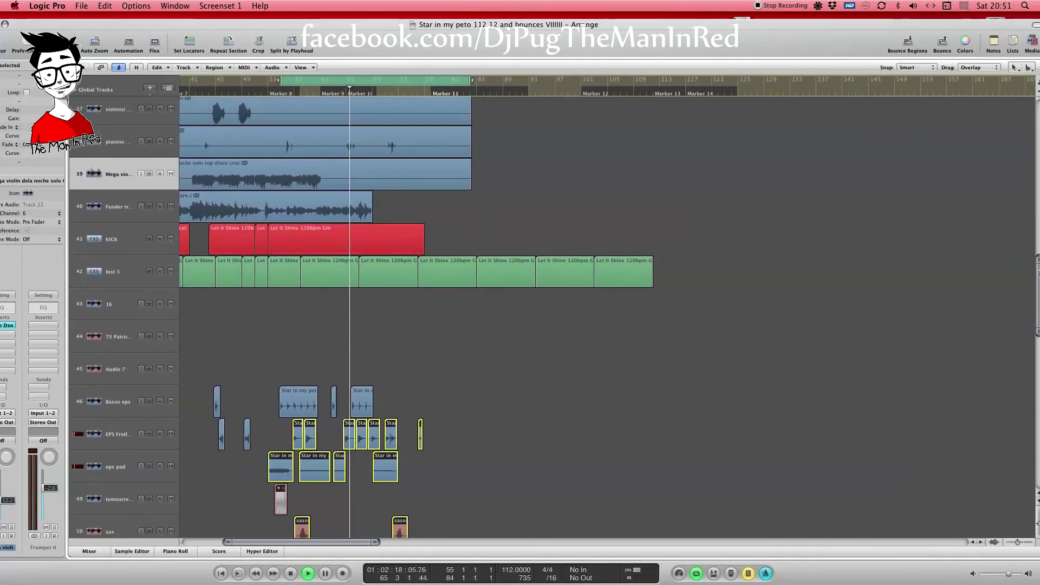
left_click_drag(1038, 272, 1039, 251)
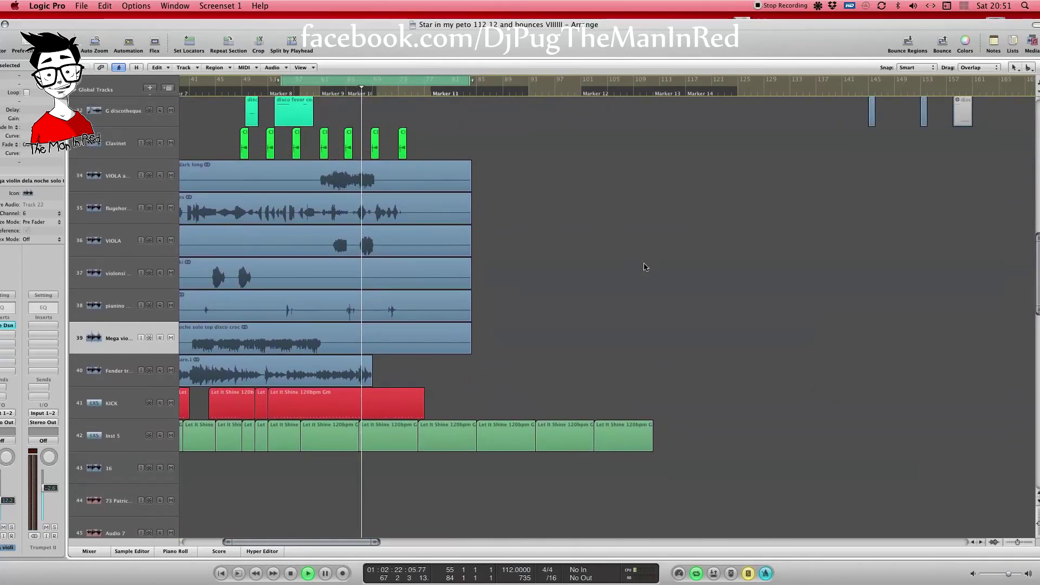
key("ctrl+Down")
key("ctrl+Down")
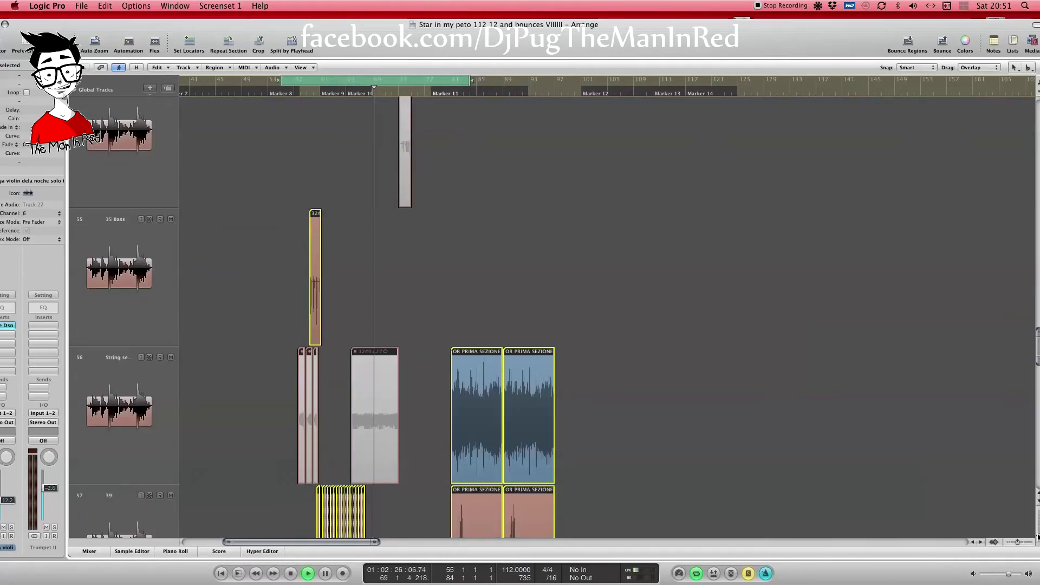
left_click_drag(1038, 536, 1038, 527)
left_click_drag(1038, 298, 1037, 362)
scroll(697, 340, "up", 10)
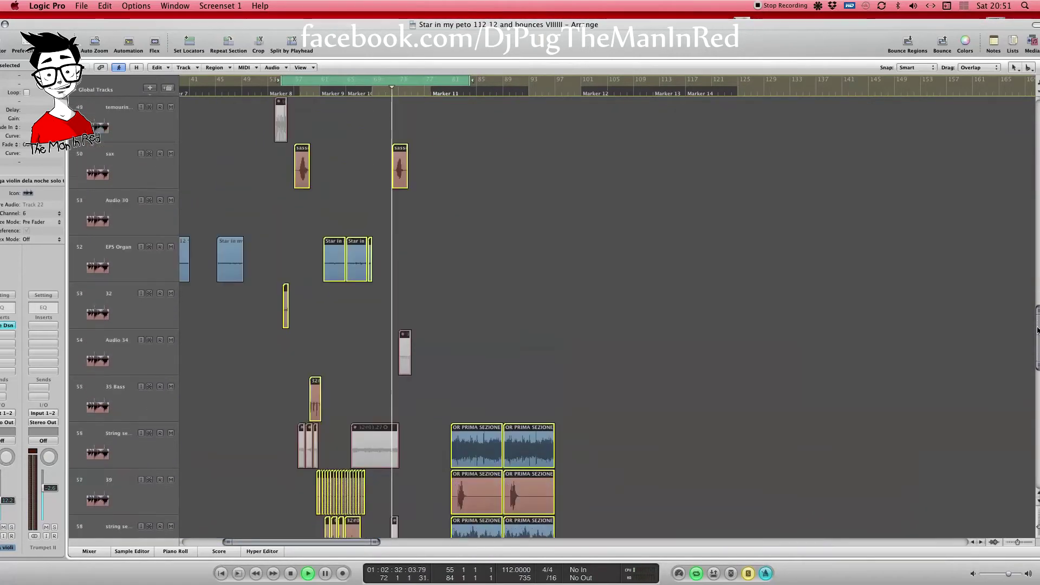
Clear the region selection and play the full arrangement from bar 55 without solo, ending on an overview of the tracks
left_click(681, 340)
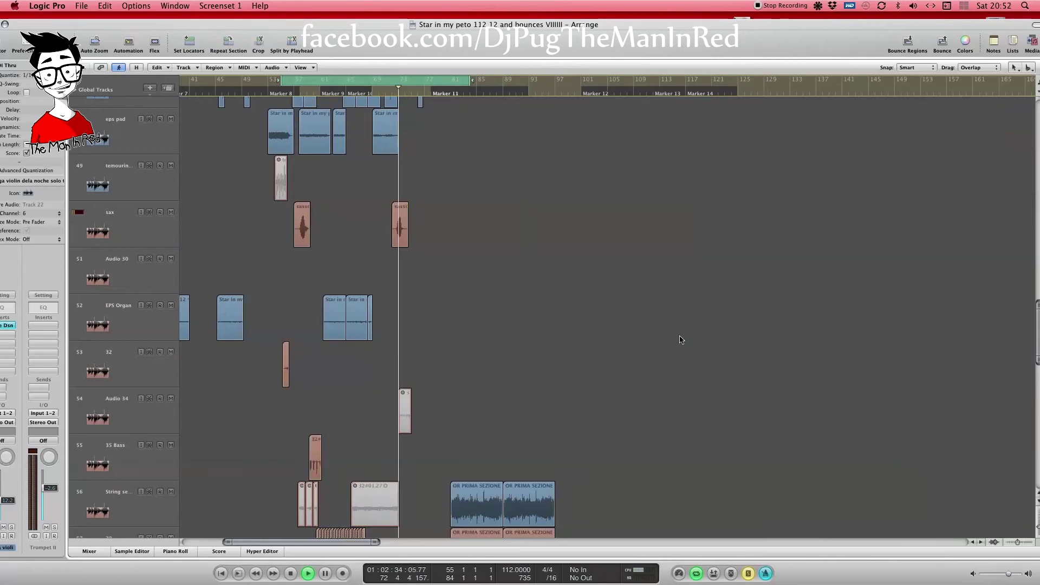
key("space")
left_click_drag(1035, 342, 1038, 161)
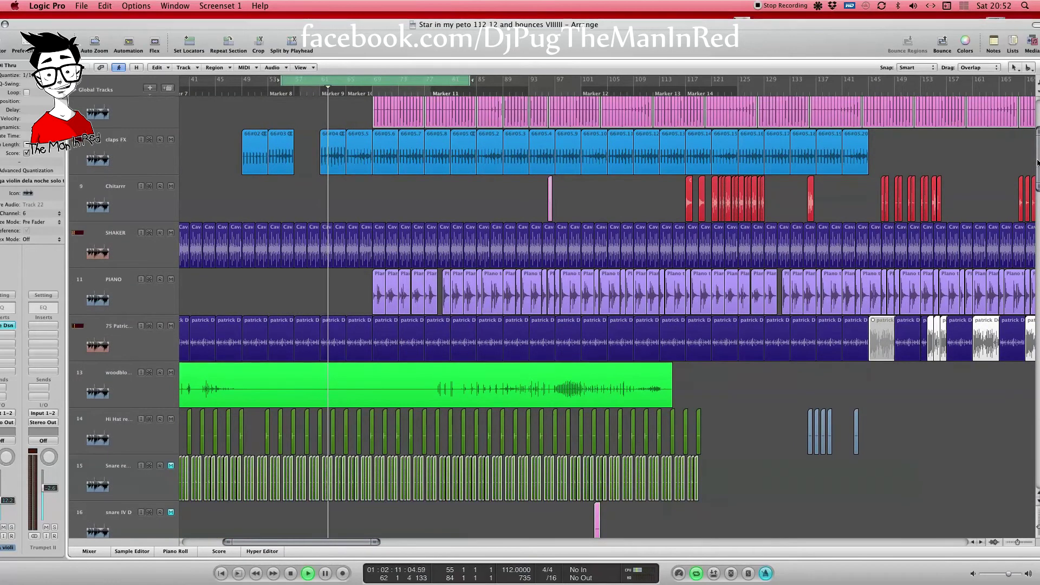
left_click_drag(1038, 173, 1038, 293)
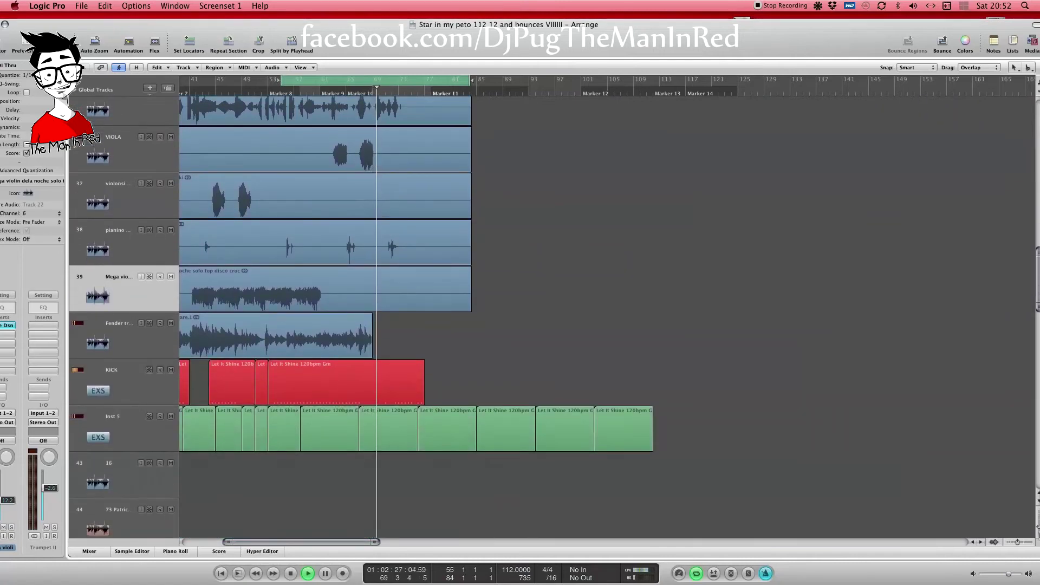
left_click_drag(1038, 533, 1038, 506)
left_click_drag(1022, 545, 1018, 544)
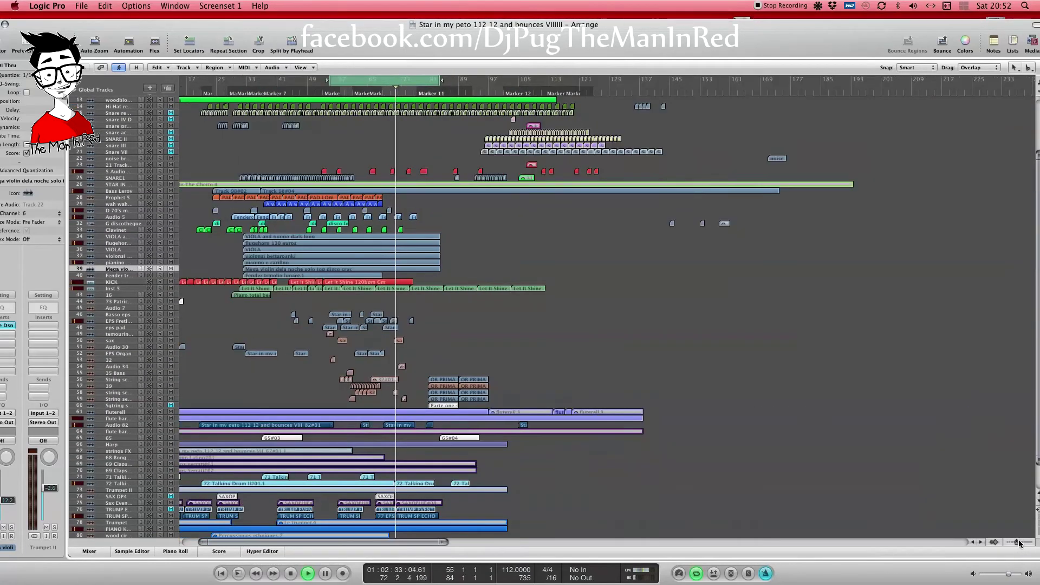